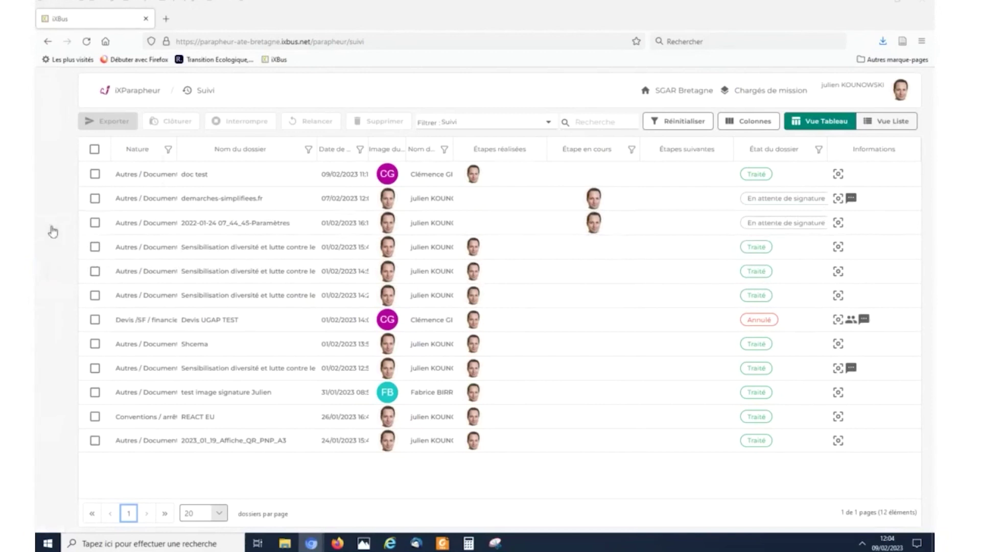
# Step: Check the folders awaiting signature and start preparing a new Parapheur folder
pyautogui.click(94, 247)
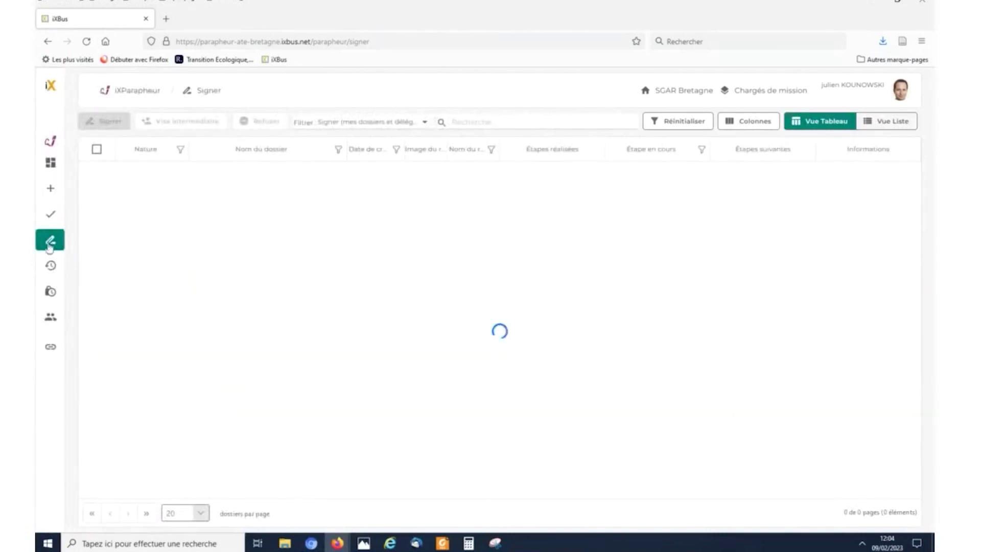
pyautogui.moveTo(50, 246)
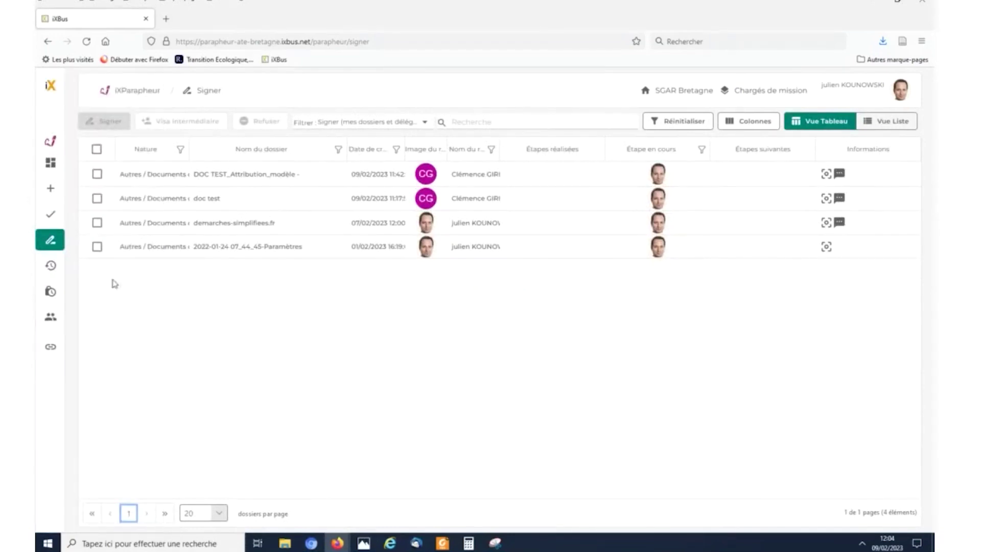
pyautogui.click(75, 196)
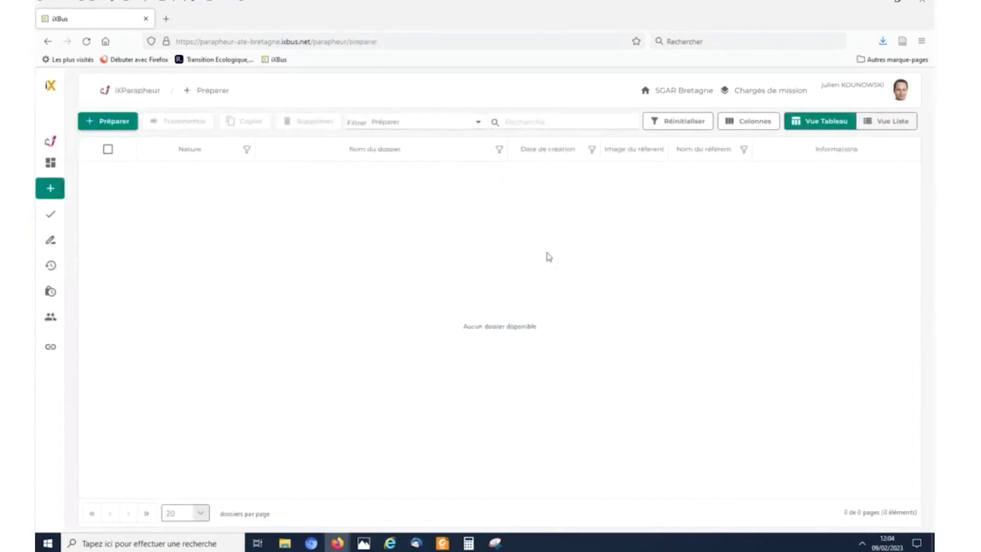
pyautogui.click(128, 127)
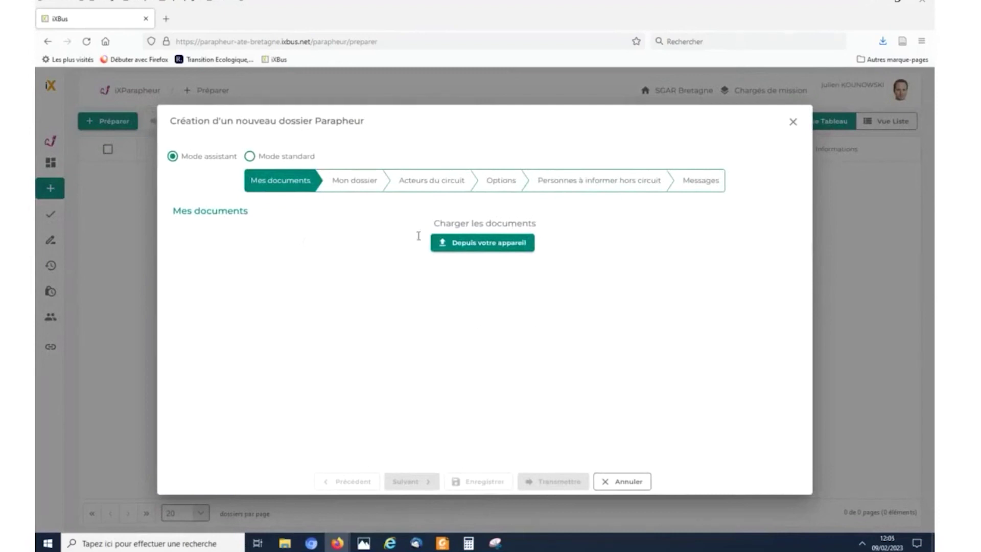
# Step: Load "Courrier Préfets SUE Data sub.pdf" from the Bureau folder as the new folder's document
pyautogui.click(489, 246)
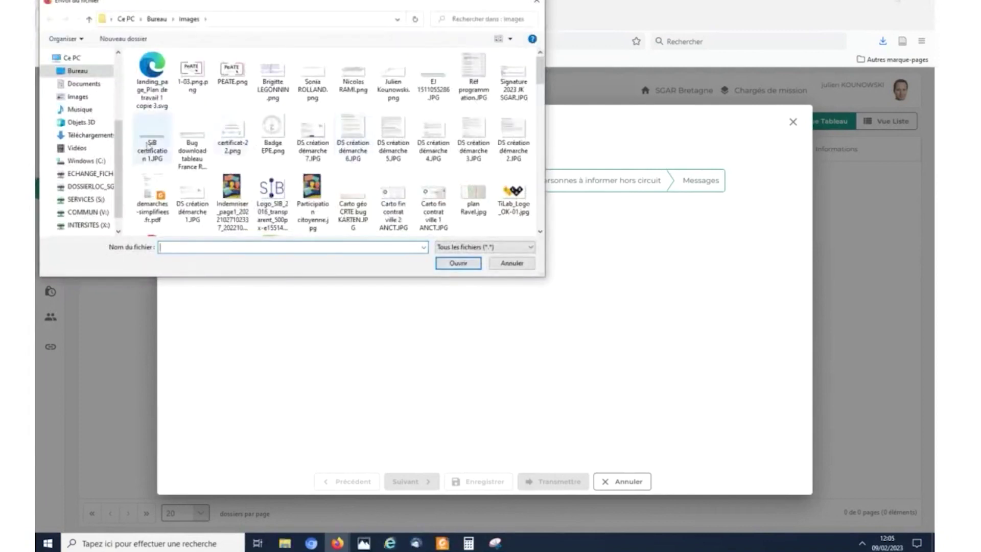
pyautogui.click(77, 73)
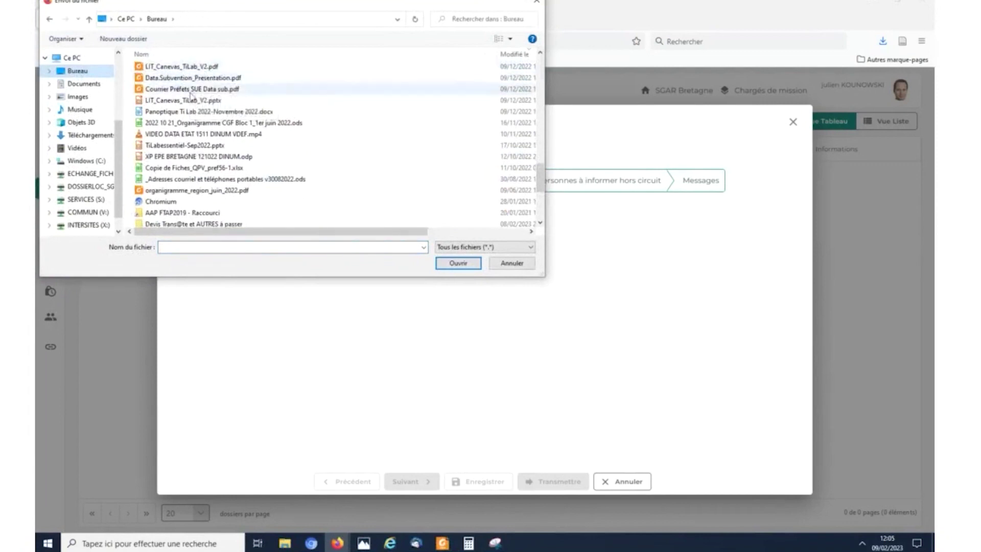
pyautogui.click(210, 78)
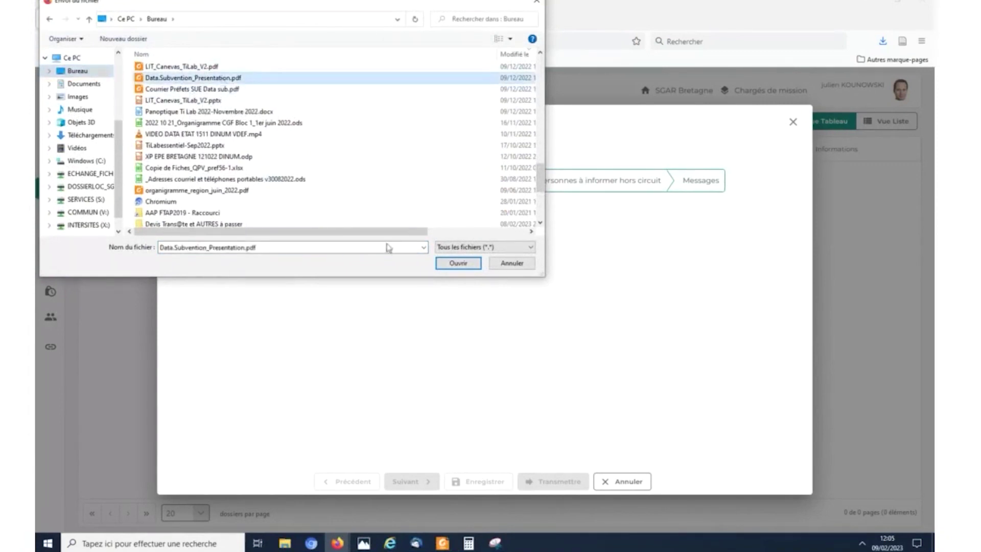
pyautogui.click(210, 90)
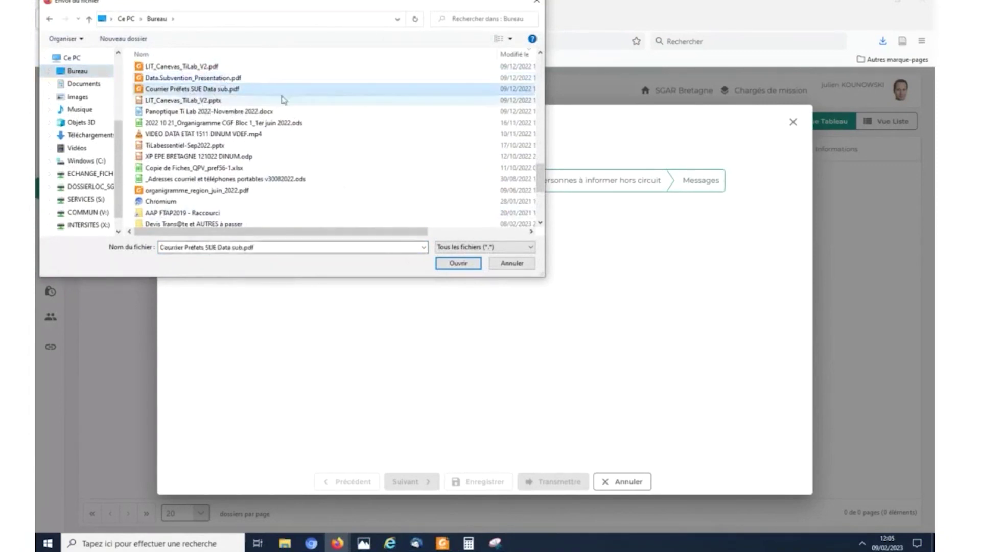
pyautogui.click(446, 264)
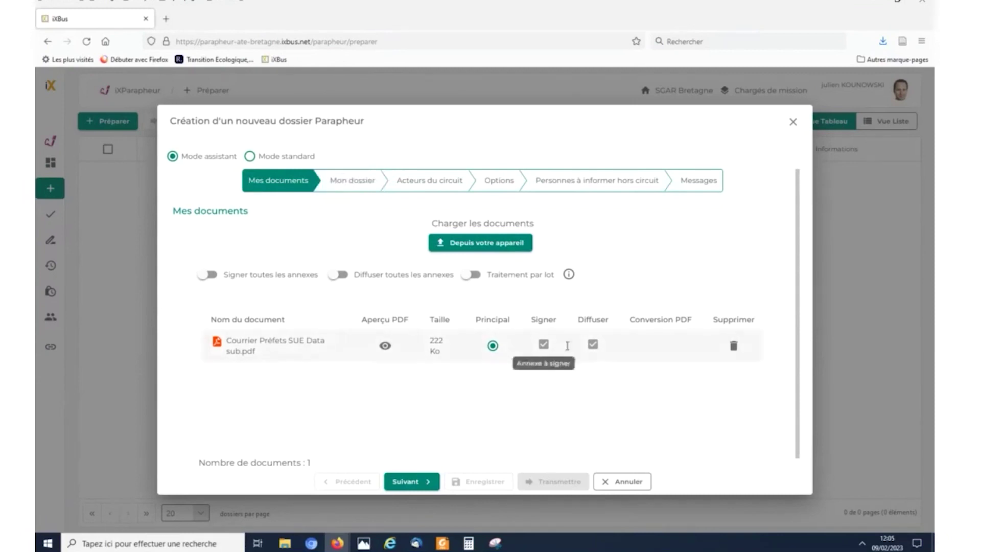
# Step: Review the available natures for the folder, keep "Autres / Documents divers", and continue to the circuit actors
pyautogui.click(417, 481)
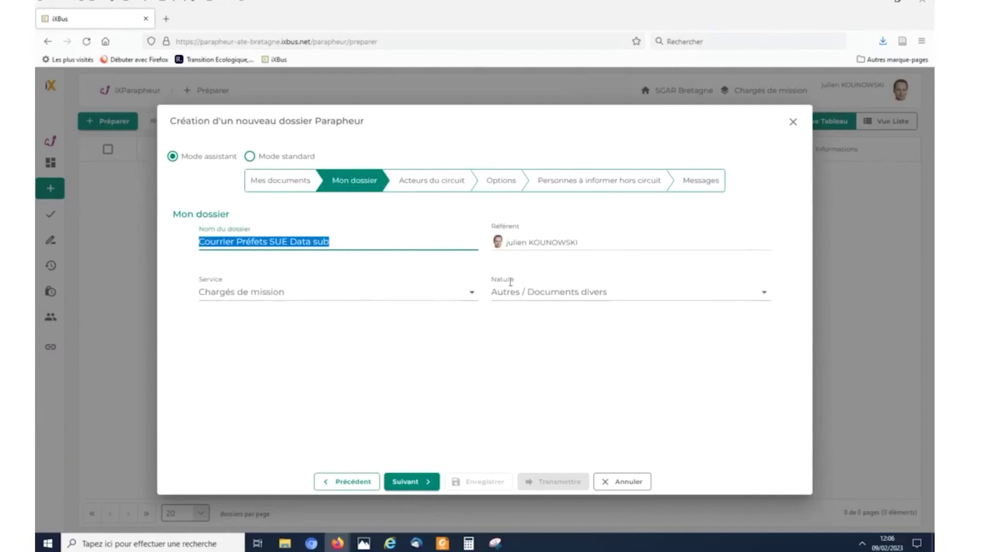
pyautogui.click(615, 290)
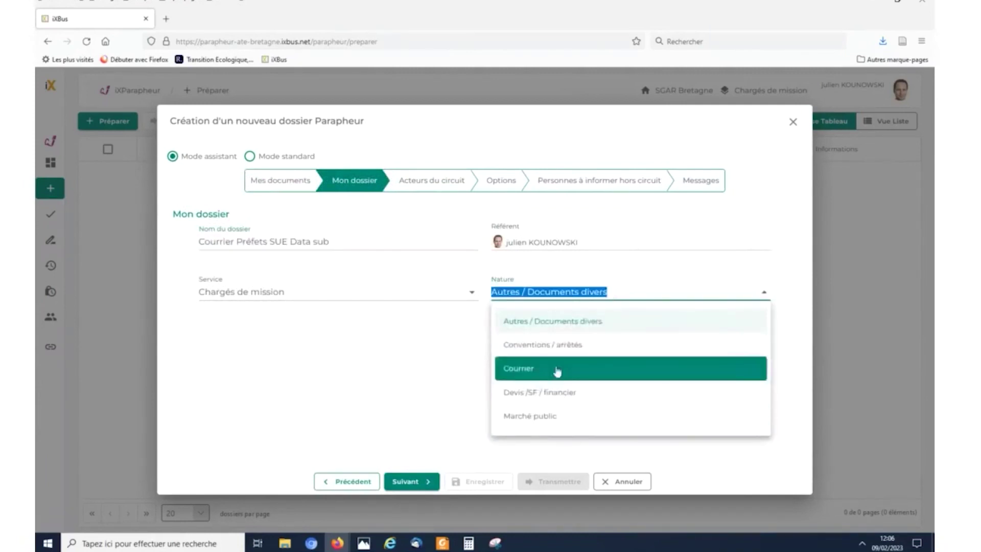
pyautogui.click(432, 376)
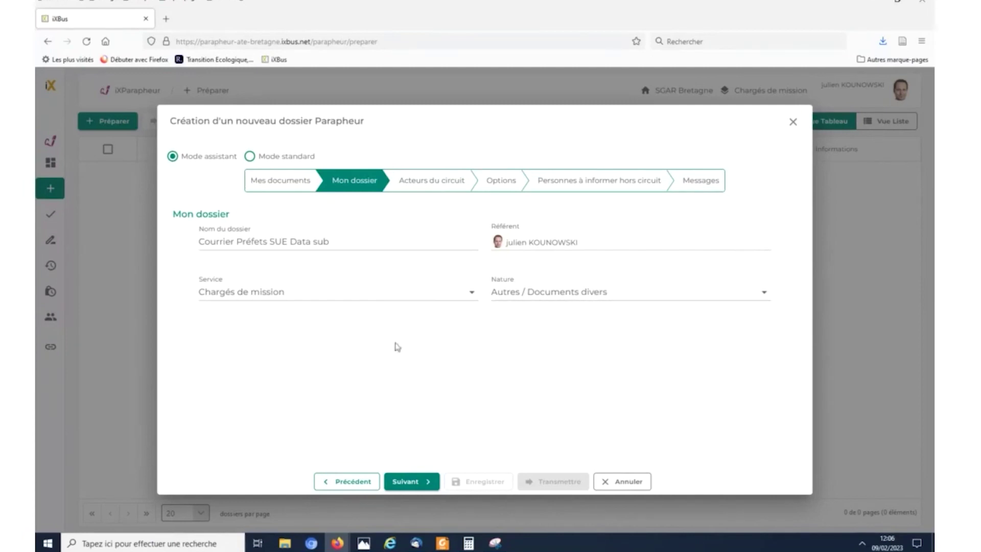
pyautogui.click(414, 481)
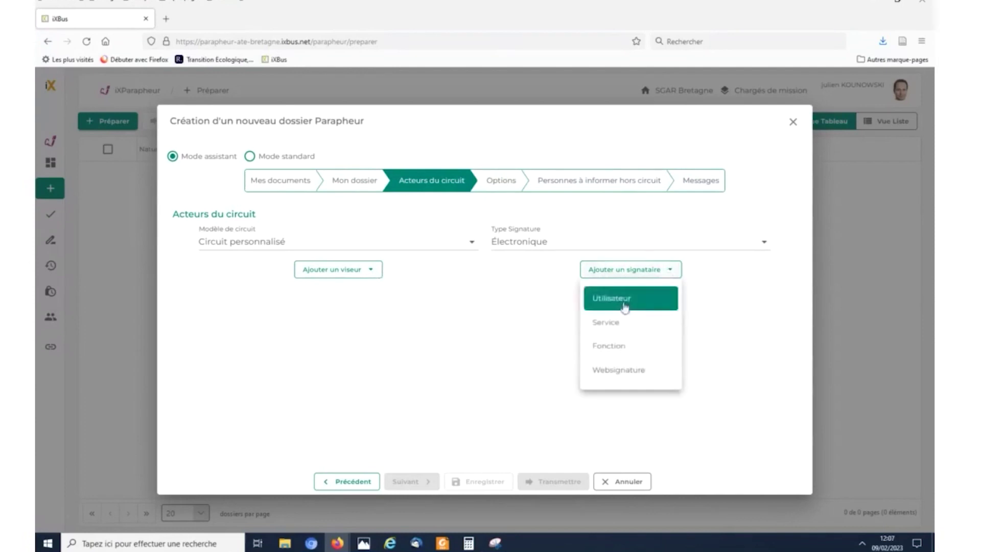
# Step: Search the users for the folder's referent and add that person as the circuit's signatory
pyautogui.click(623, 302)
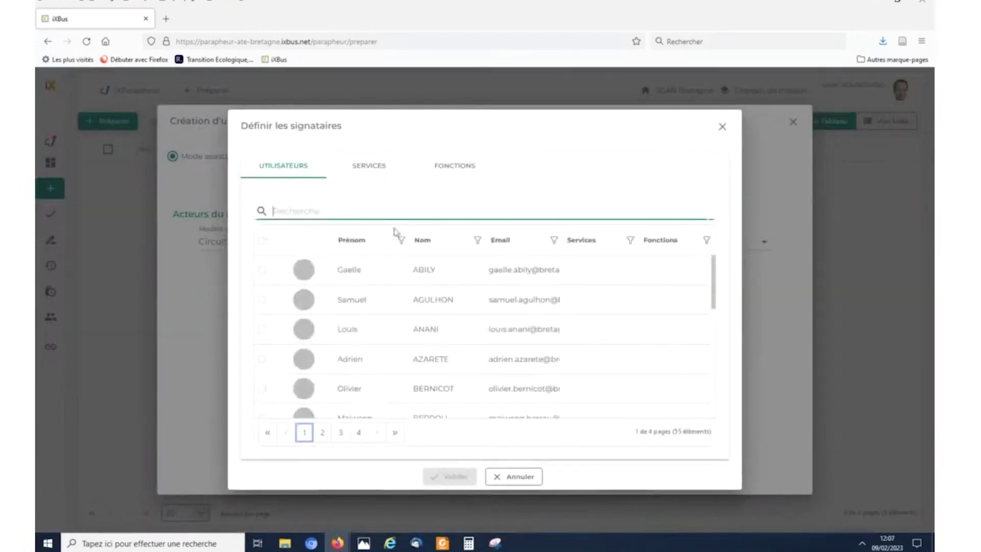
pyautogui.write('ju')
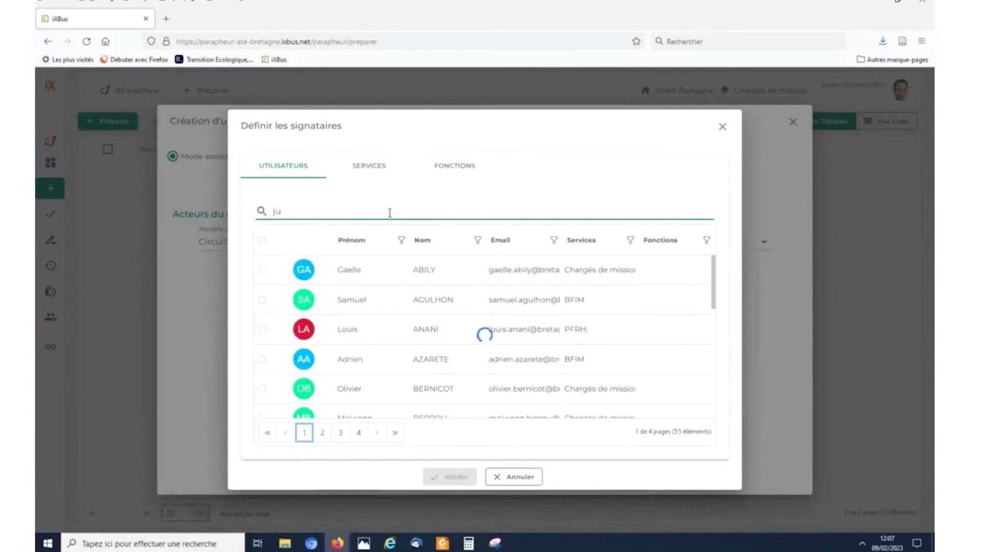
pyautogui.click(410, 280)
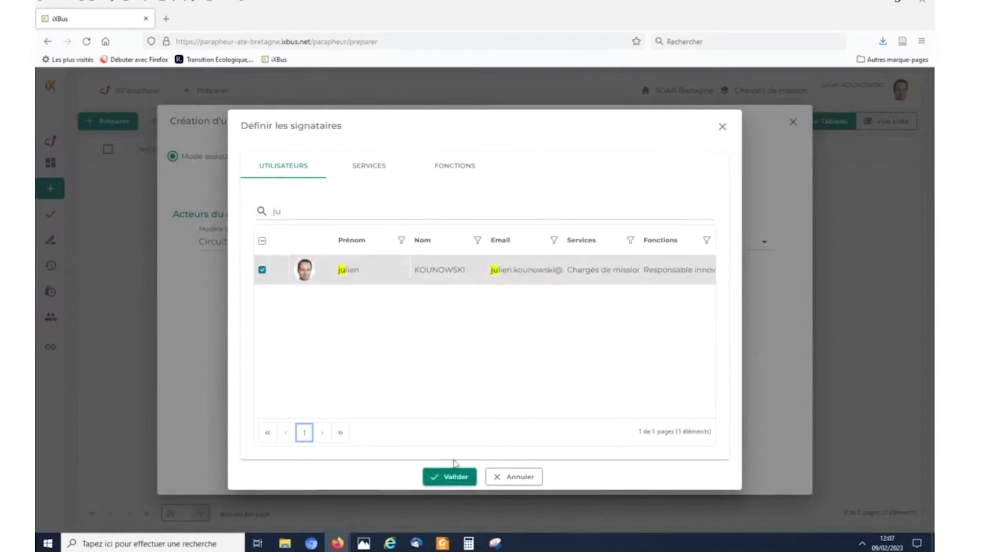
pyautogui.click(452, 477)
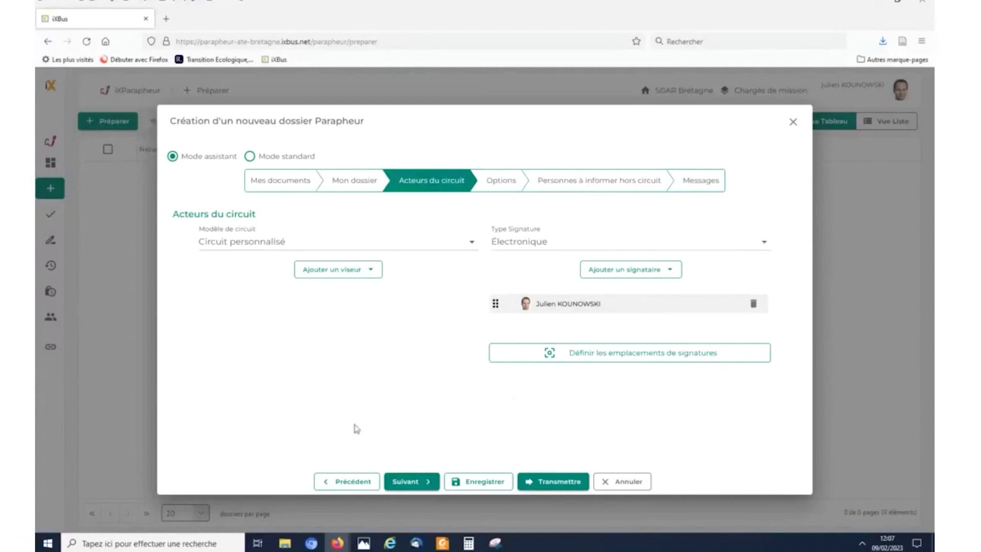
# Step: Place the signatory's signature field on page 2 of the letter, left of the existing handwritten signature, and close the placement editor
pyautogui.click(592, 362)
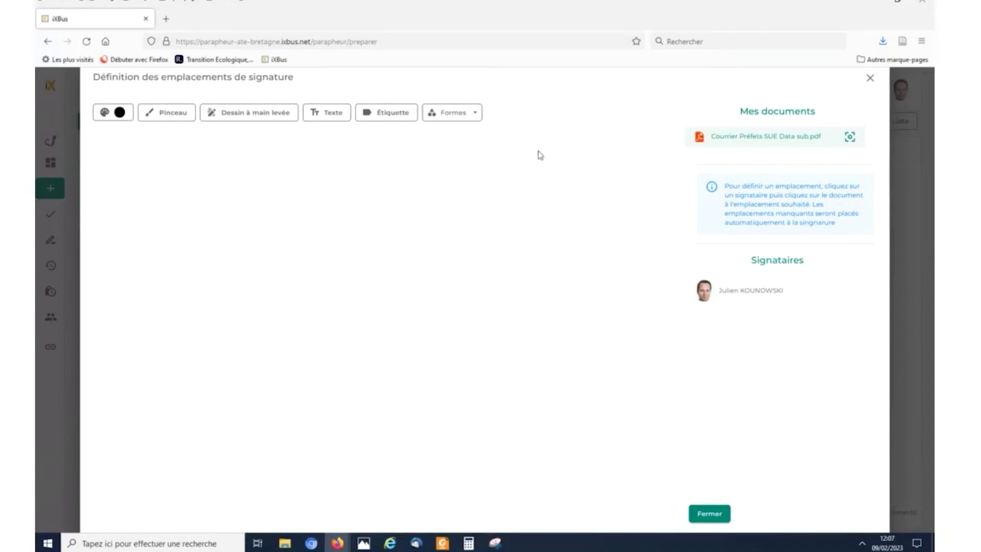
pyautogui.scroll(-3, 628, 400)
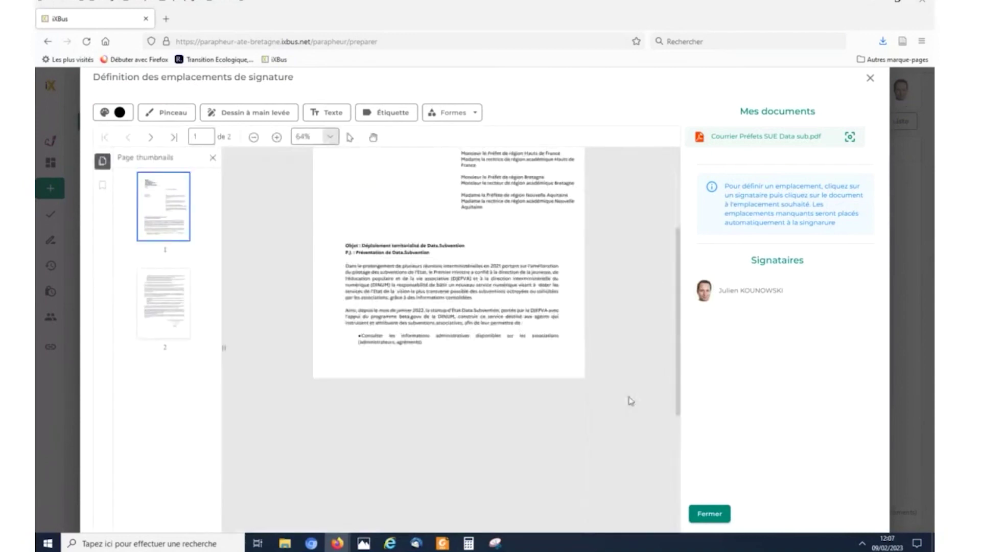
pyautogui.scroll(-5, 424, 235)
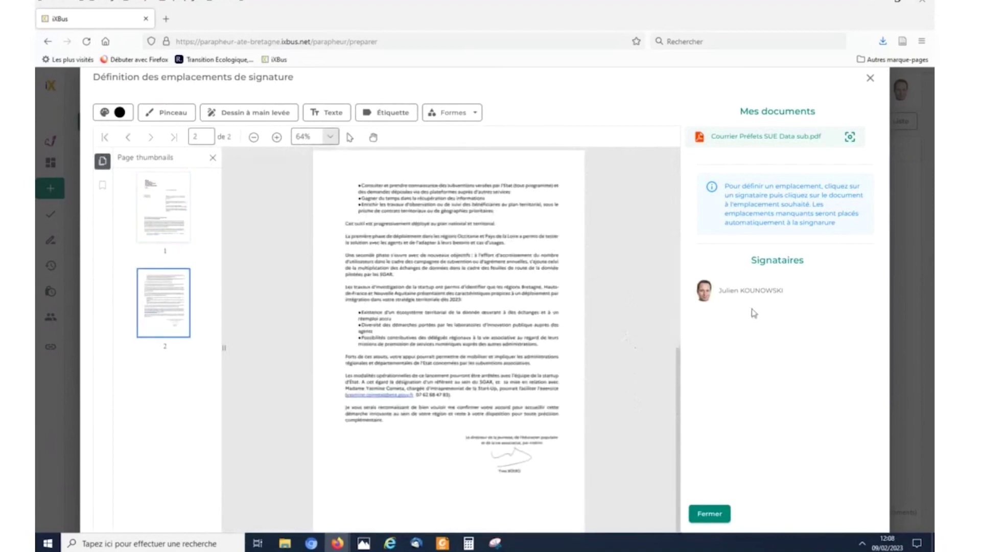
pyautogui.click(743, 292)
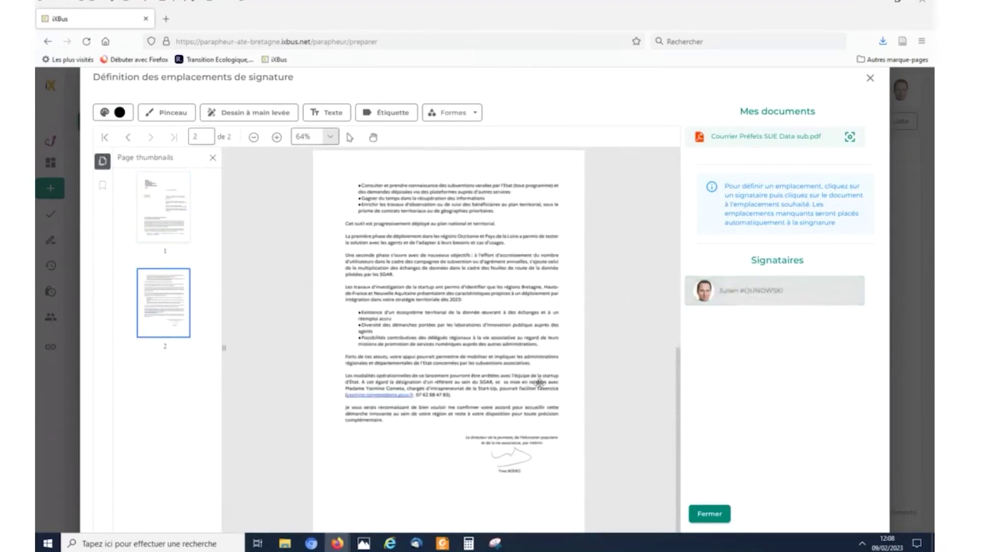
pyautogui.click(440, 425)
pyautogui.moveTo(440, 425)
pyautogui.mouseDown()
pyautogui.moveTo(366, 489)
pyautogui.moveTo(372, 461)
pyautogui.mouseUp()
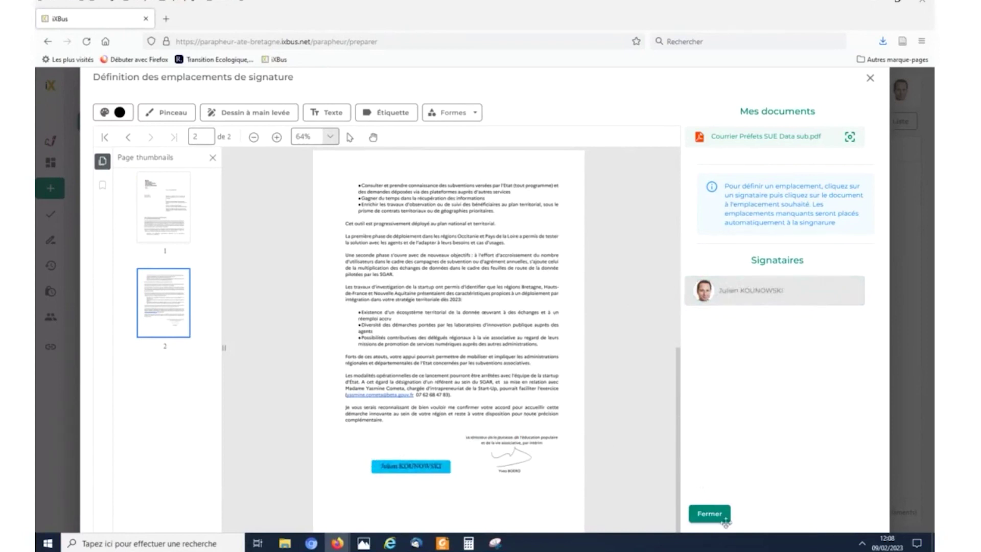
pyautogui.click(710, 514)
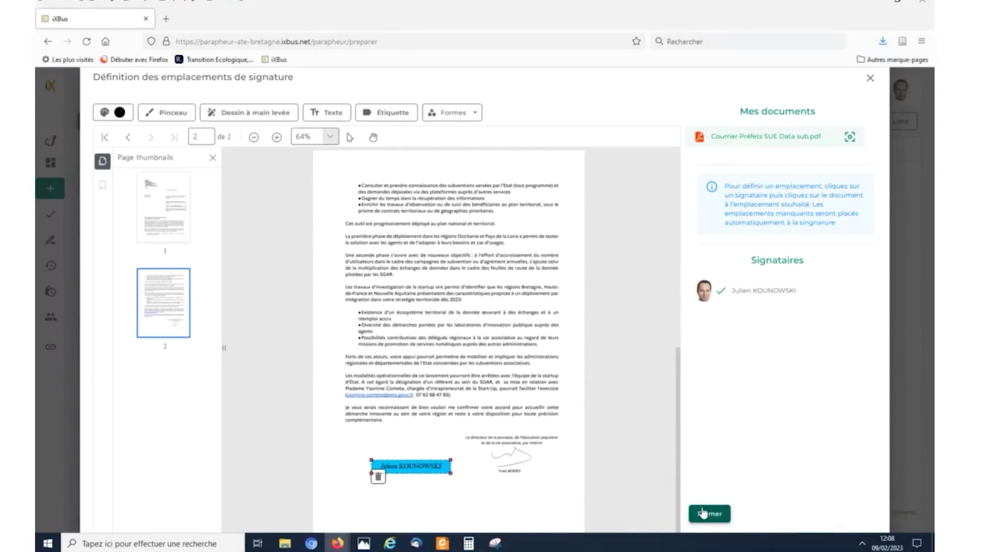
pyautogui.click(708, 513)
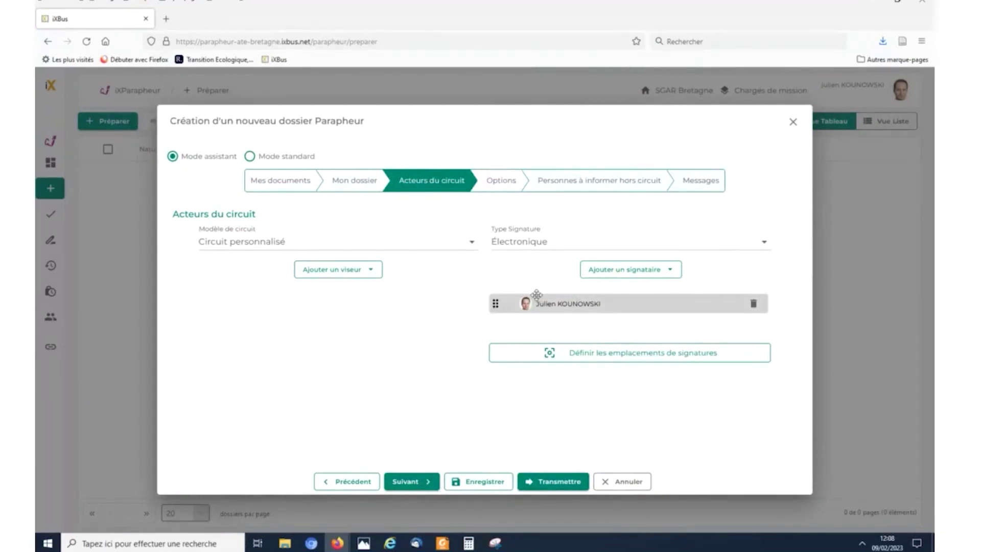
# Step: Add the public message "ddxgdg" to the folder
pyautogui.click(715, 187)
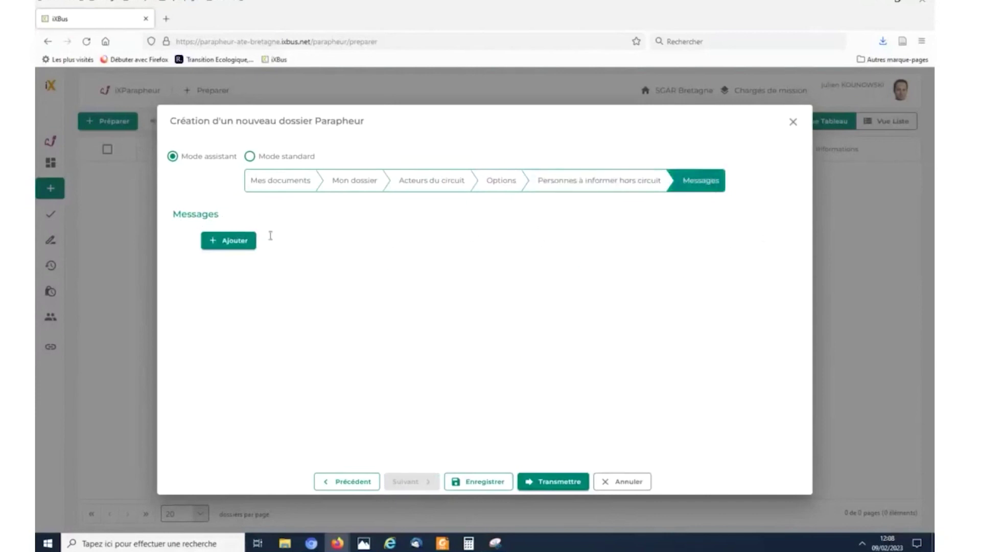
pyautogui.click(236, 241)
pyautogui.click(383, 324)
pyautogui.write('ddxgdg')
pyautogui.click(449, 390)
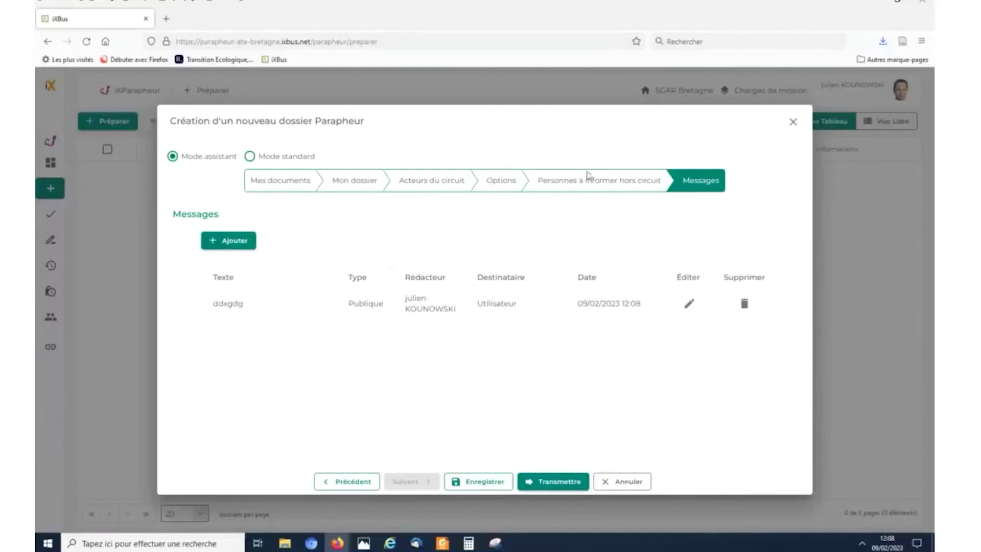
# Step: Enable "Autoriser la modification du document principal" in the folder's options and transmit the folder
pyautogui.click(451, 187)
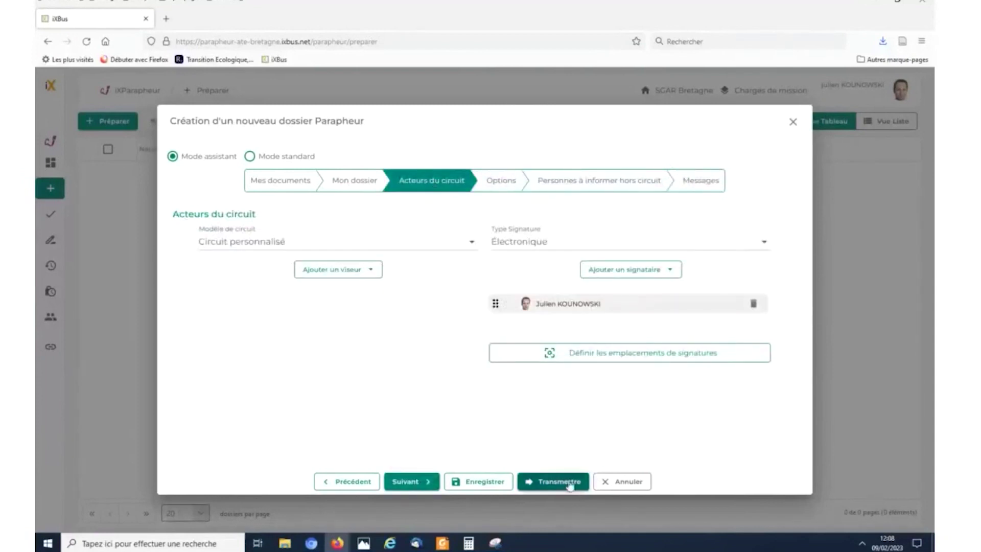
pyautogui.click(507, 193)
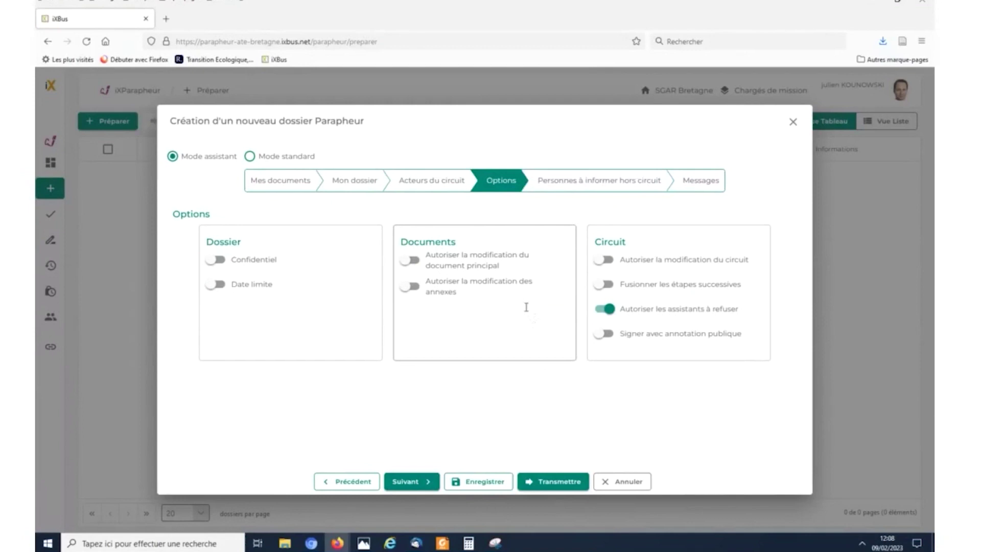
pyautogui.click(453, 264)
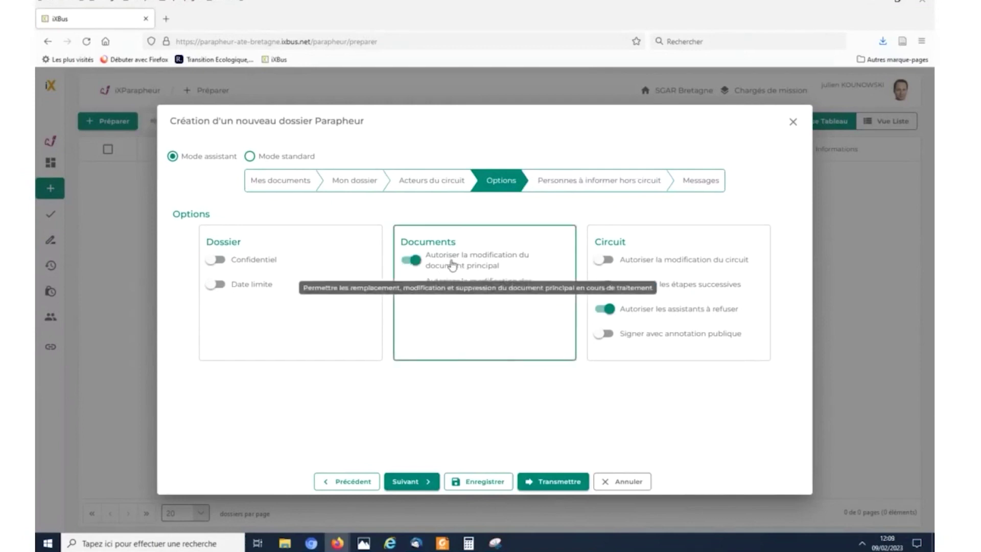
pyautogui.click(434, 188)
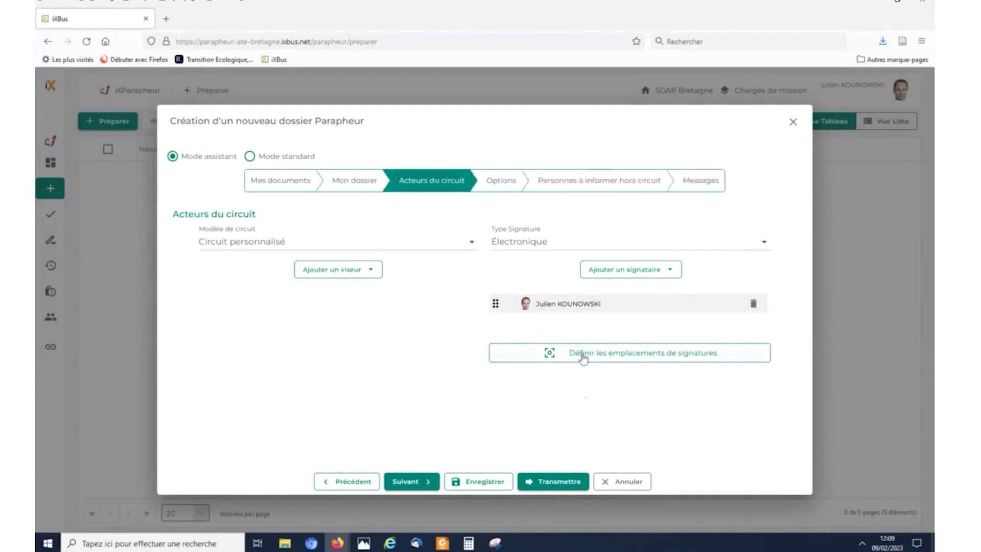
pyautogui.click(556, 486)
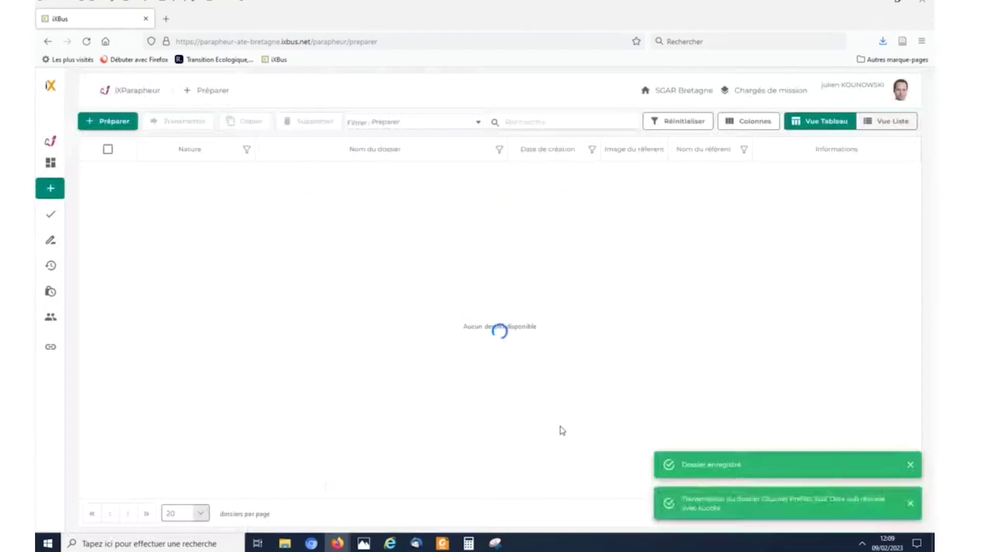
# Step: Open "DOC TEST_Attribution_modèle -" from the folders to sign, review its signature area, and open the document for annotation
pyautogui.click(61, 245)
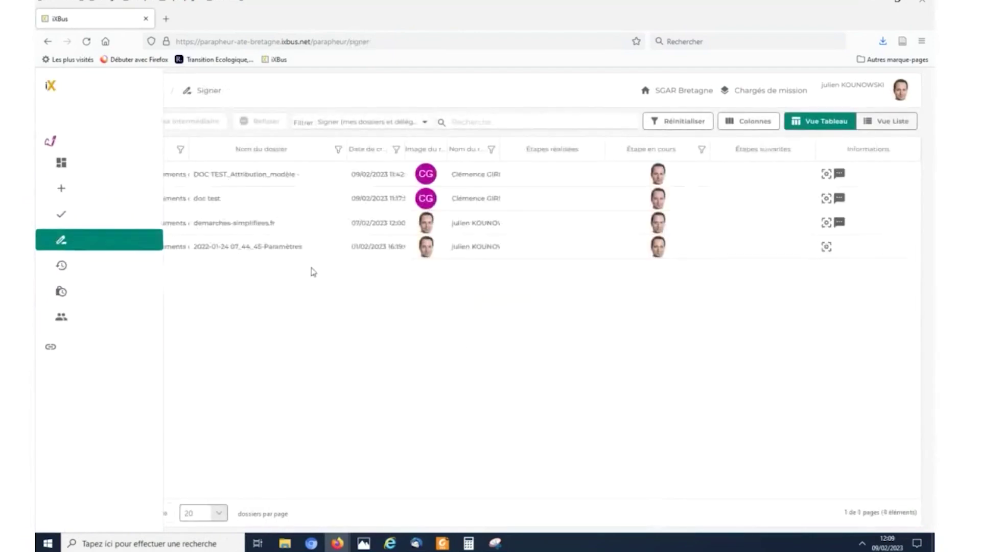
pyautogui.click(270, 177)
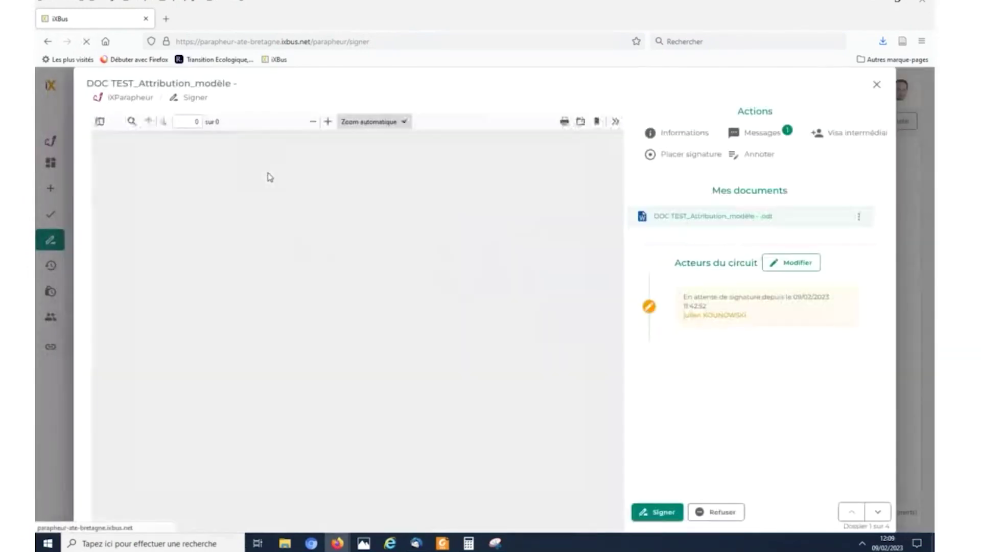
pyautogui.scroll(-6, 347, 327)
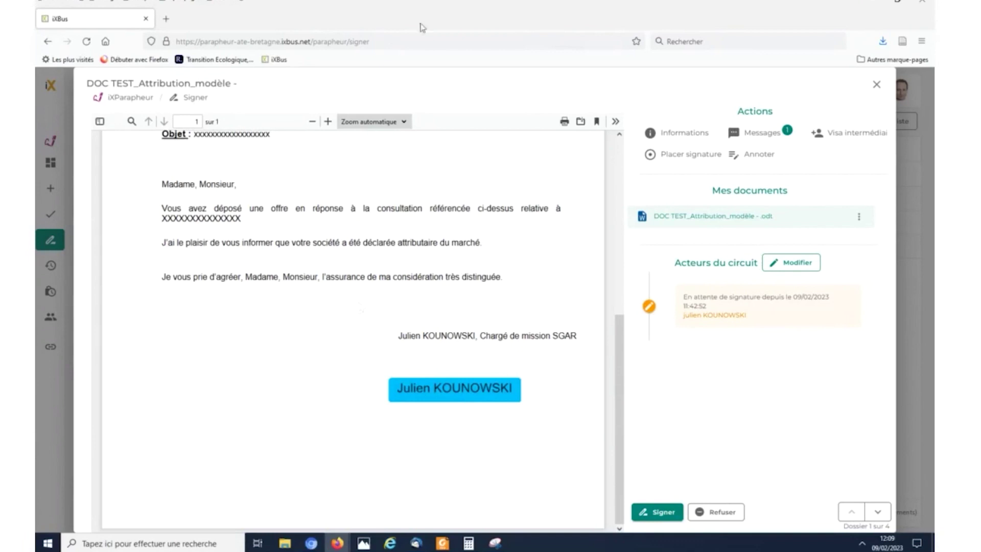
pyautogui.click(751, 155)
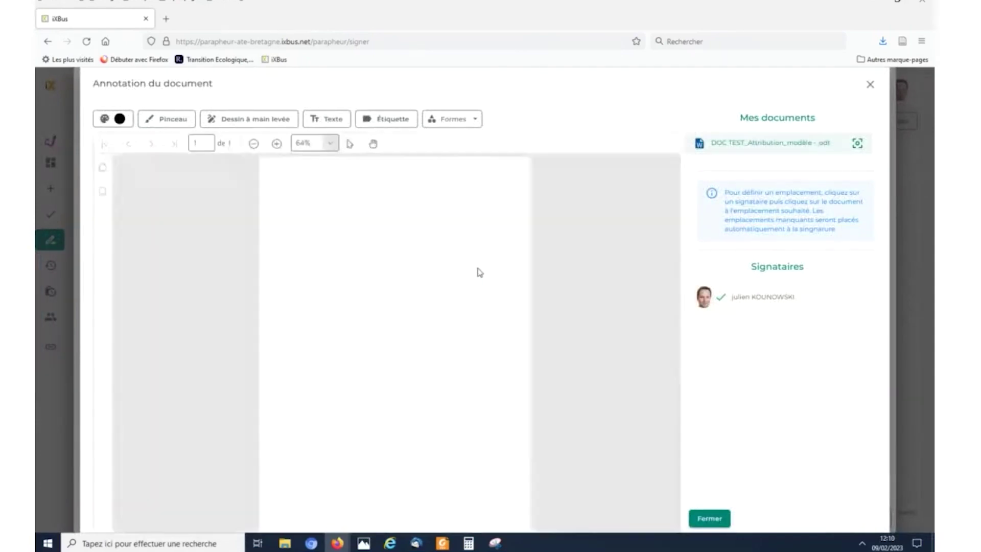
# Step: Add a label reading "Top !" to the letter, in the blank area beside the "Réf. Consultation" and "Objet" lines
pyautogui.click(401, 122)
pyautogui.click(418, 277)
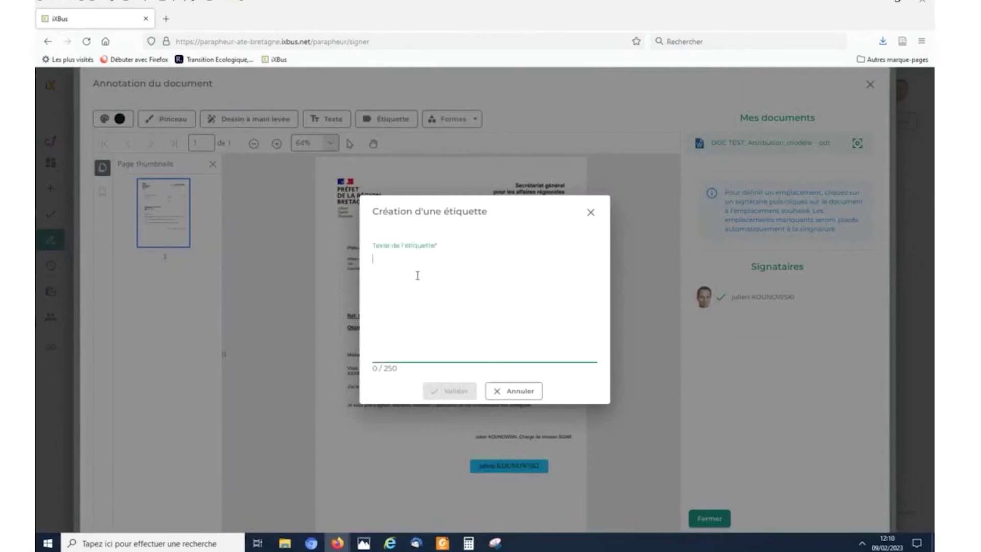
pyautogui.write('Top !')
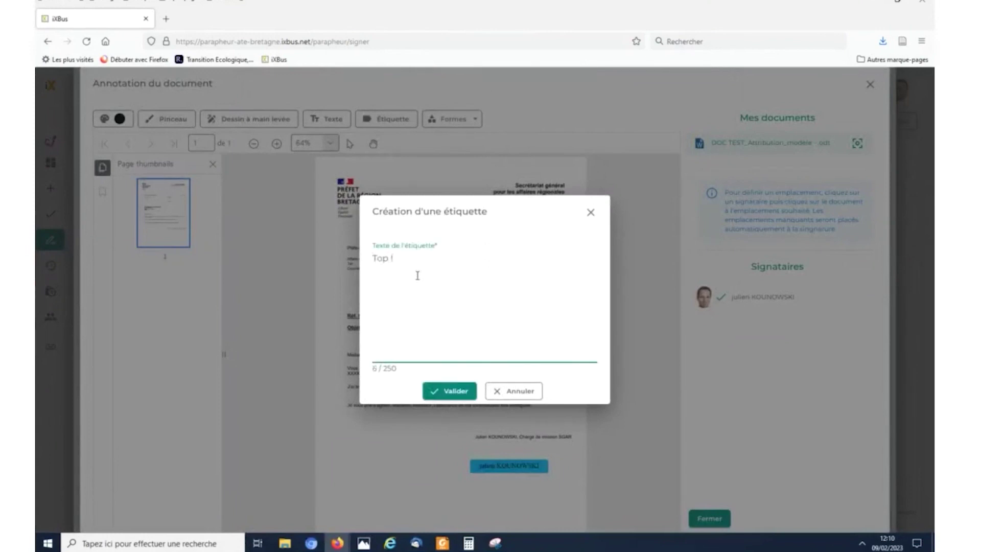
pyautogui.click(434, 394)
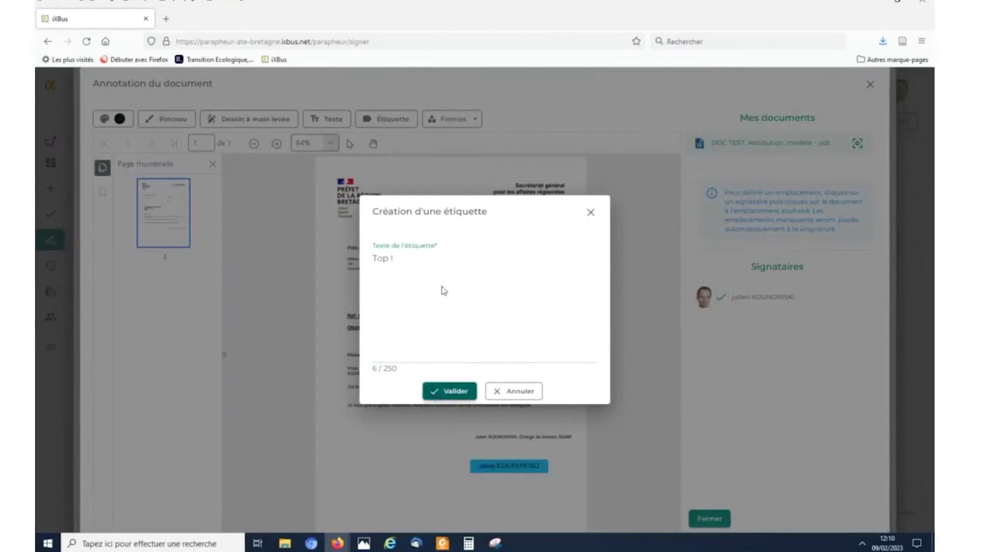
pyautogui.moveTo(537, 322); pyautogui.dragTo(537, 324)
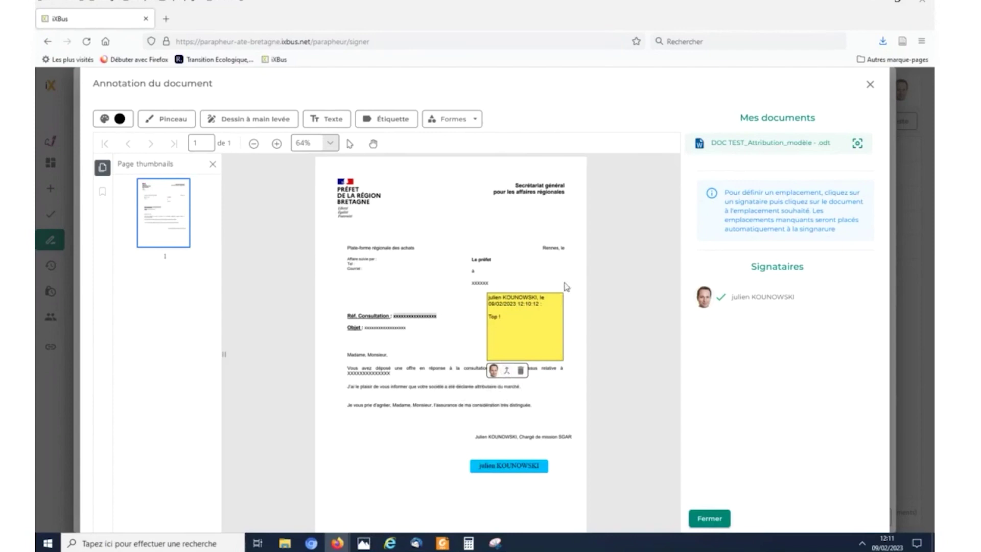
# Step: Go through the brush, text and freehand drawing annotation tools and close the annotation editor
pyautogui.click(163, 117)
pyautogui.click(325, 123)
pyautogui.click(245, 121)
pyautogui.click(709, 519)
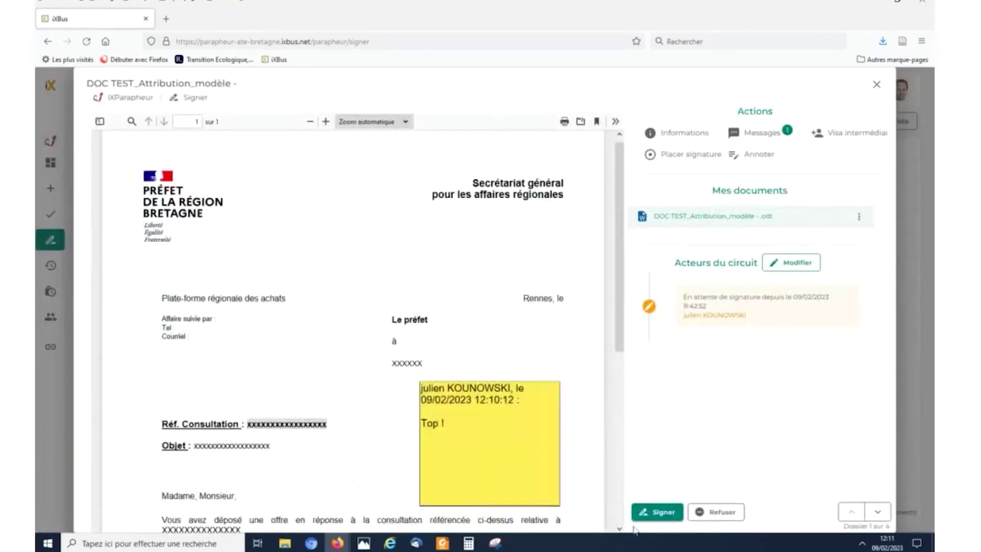
# Step: Sign the "DOC TEST_Attribution_modèle -" folder with the USB certificate expiring on 17/05/2023
pyautogui.click(641, 515)
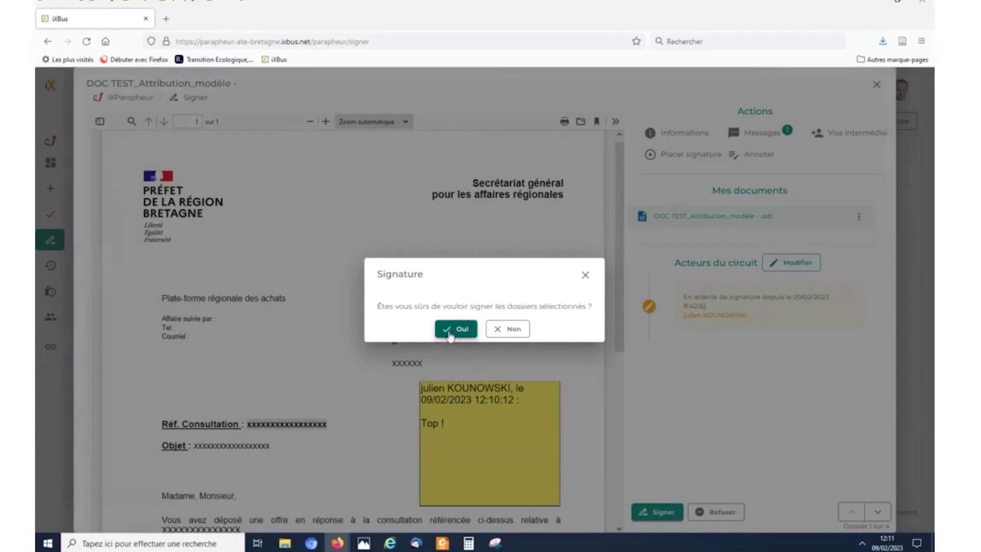
pyautogui.click(449, 332)
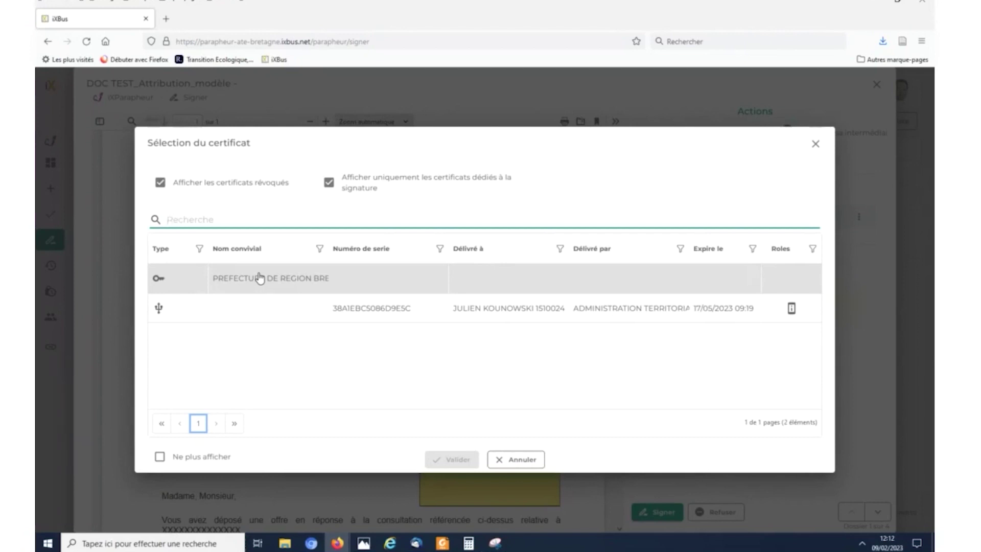
pyautogui.click(372, 310)
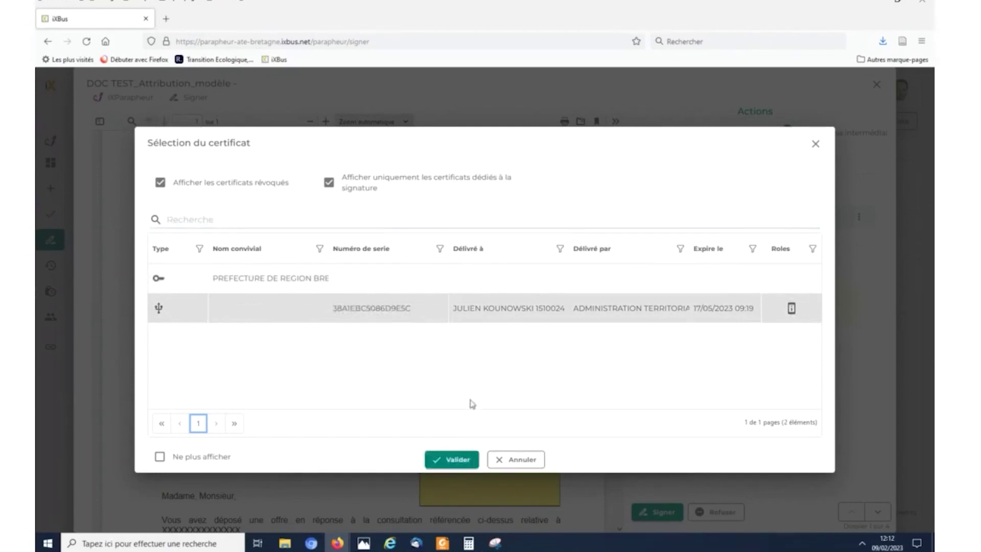
pyautogui.click(442, 462)
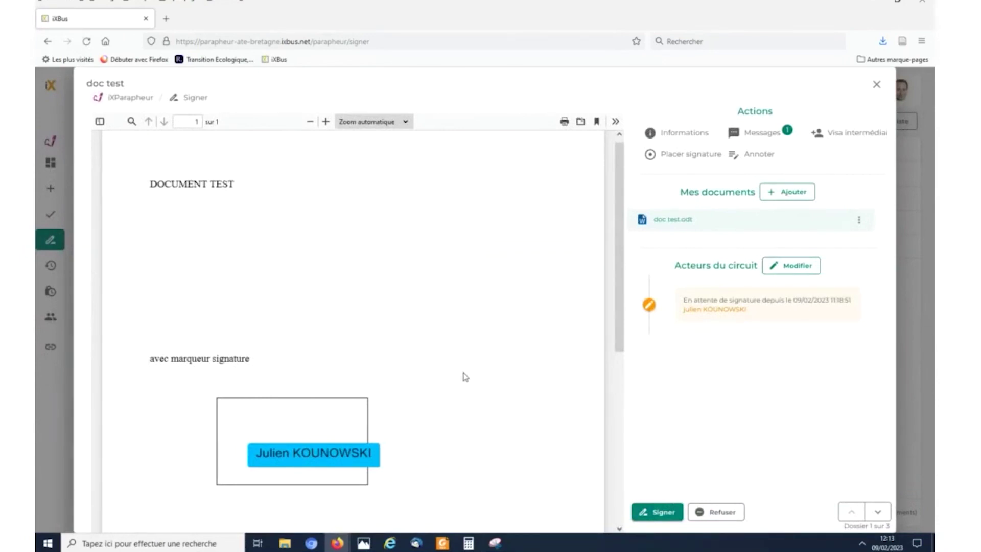
# Step: Review the signature marker area of the "doc test" document and close the folder without signing
pyautogui.scroll(-3, 471, 377)
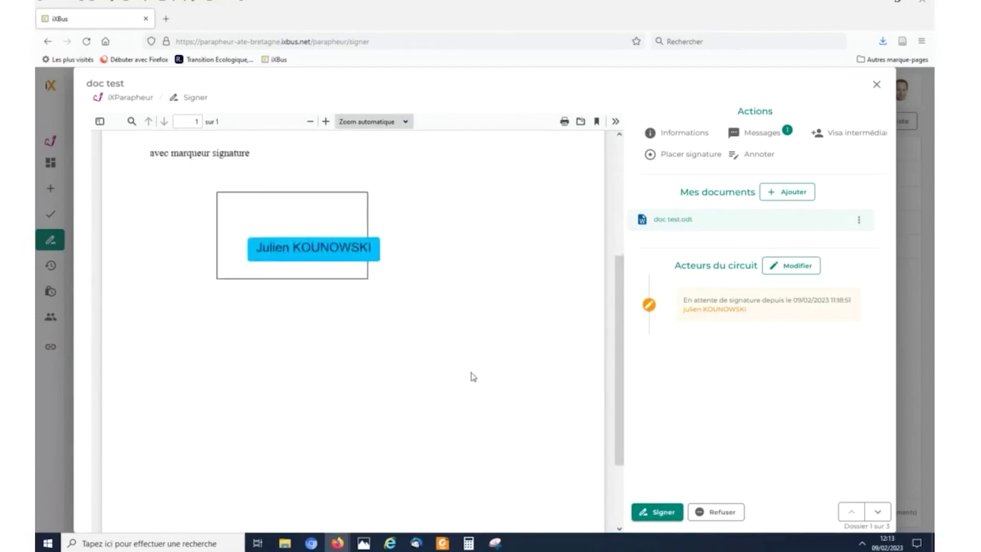
pyautogui.scroll(3, 471, 377)
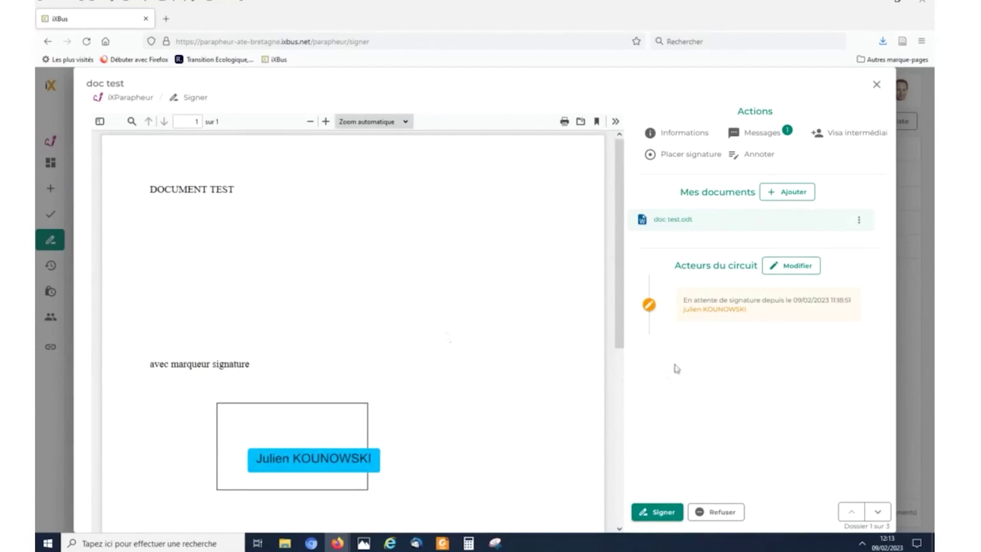
pyautogui.click(876, 87)
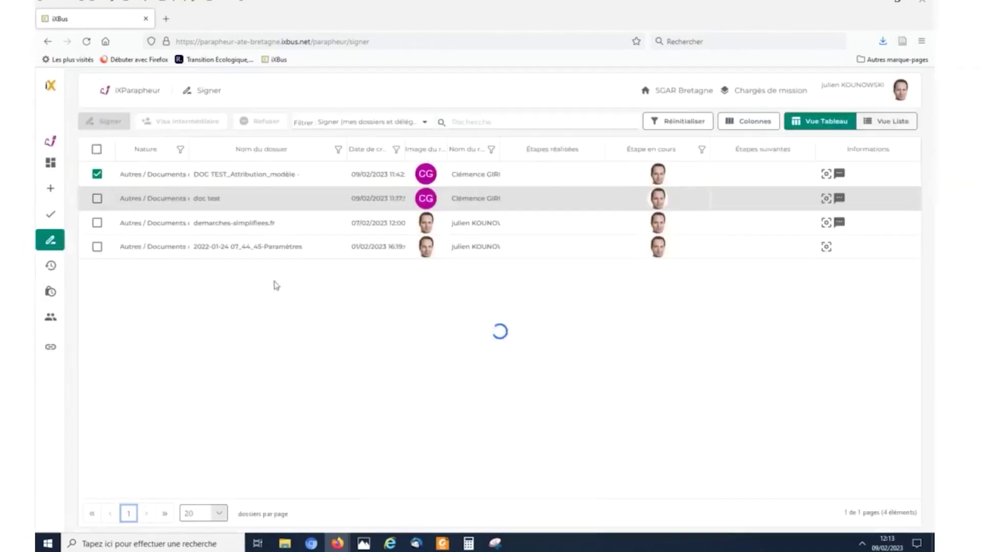
# Step: Go to the folder tracking list (Suivi), open the "Courrier Préfets SUE Data sub" folder and close it
pyautogui.moveTo(57, 203)
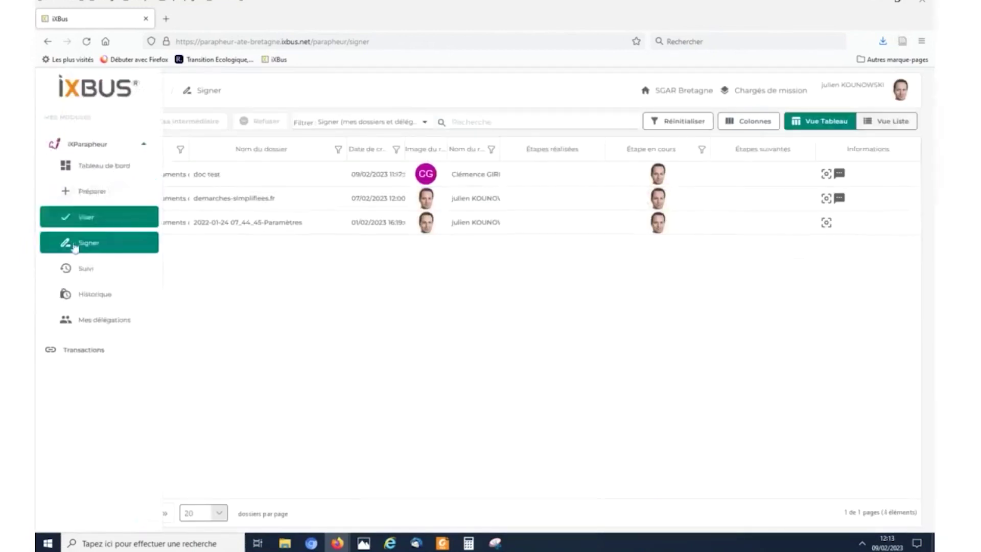
pyautogui.click(99, 270)
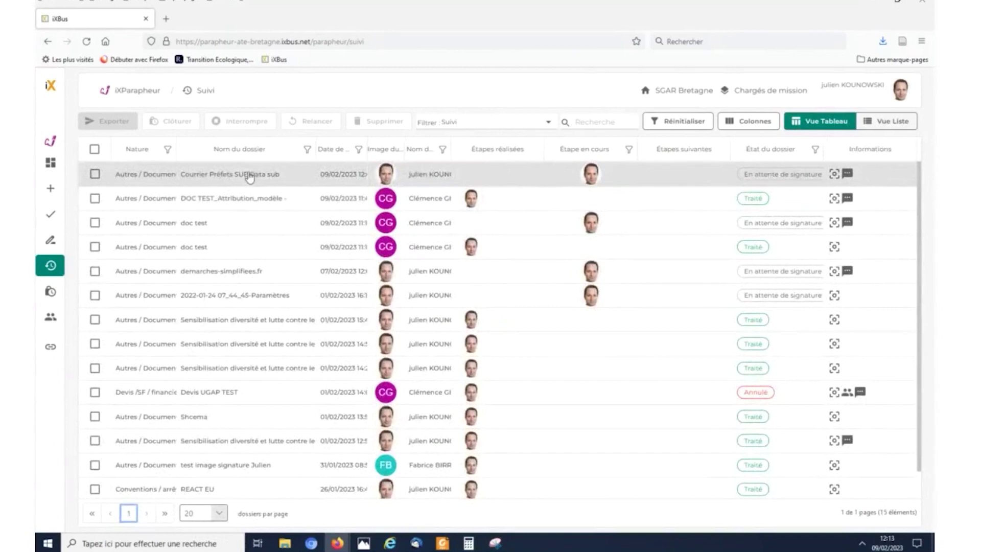
pyautogui.click(249, 179)
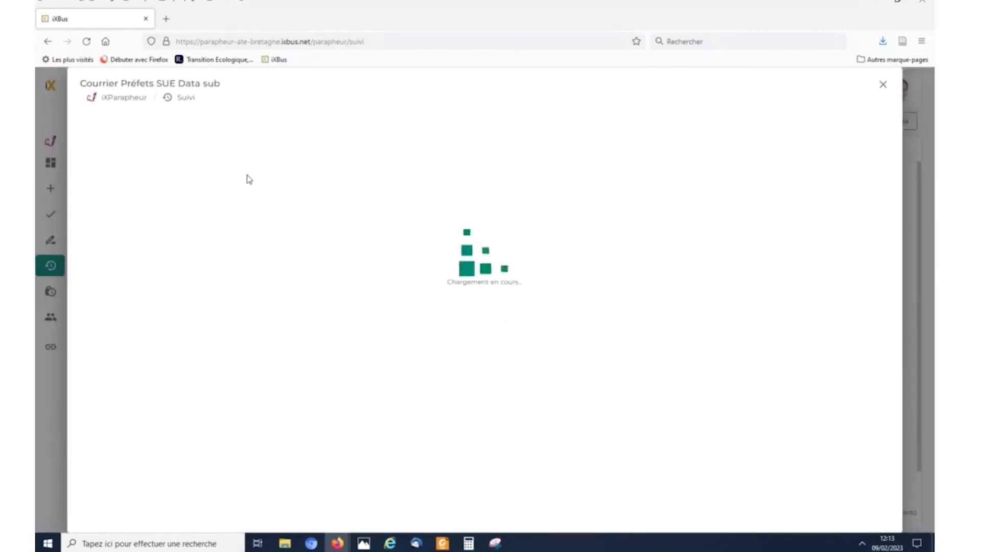
pyautogui.click(877, 85)
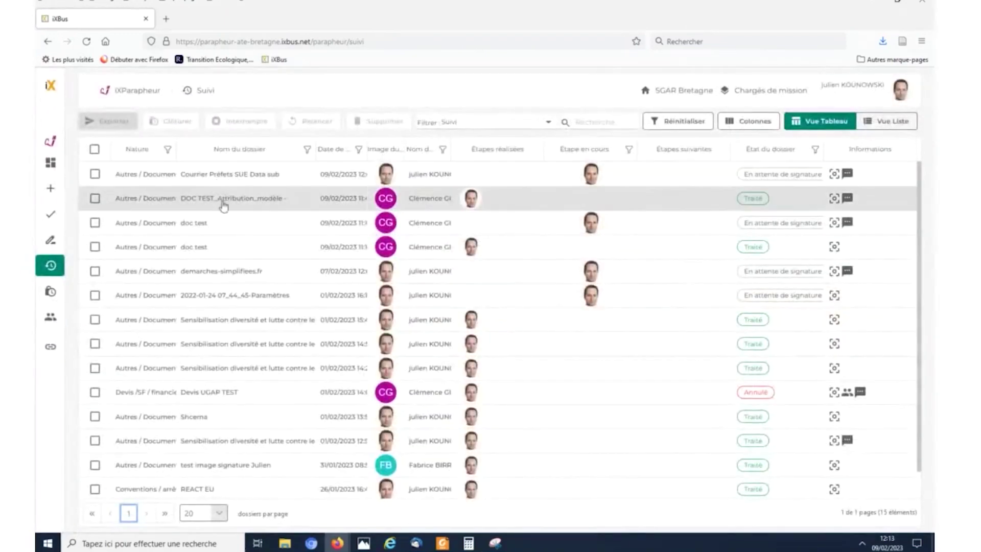
# Step: Open "DOC TEST_Attribution_modèle -" from the tracking list, examine the label and signature in the signed PDF, and display the folder's information
pyautogui.click(223, 205)
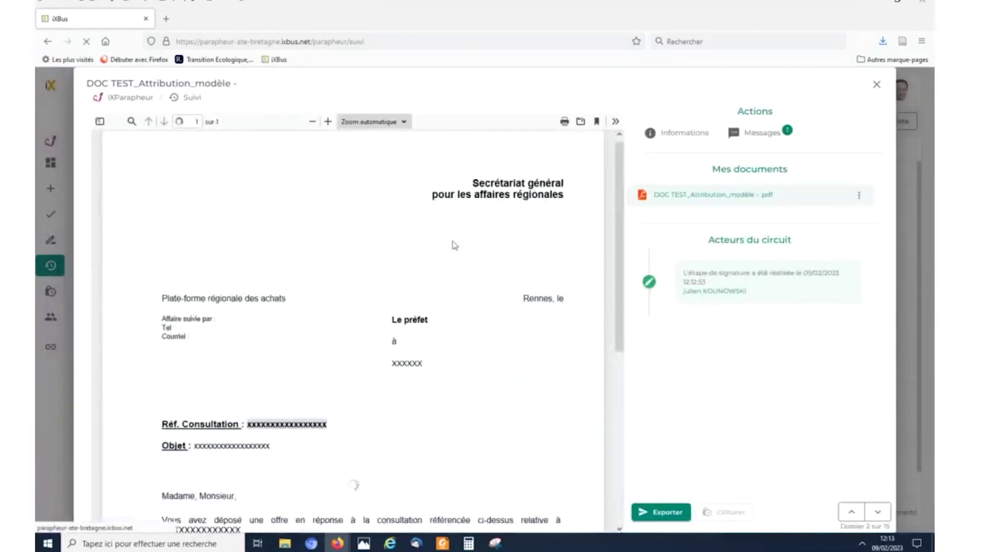
pyautogui.scroll(-5, 452, 240)
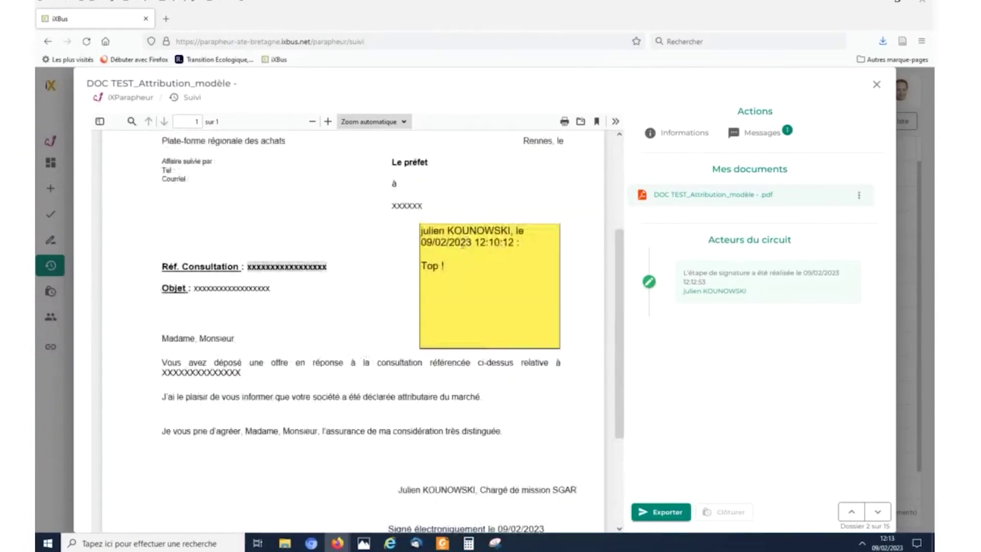
pyautogui.scroll(-3, 488, 258)
pyautogui.scroll(2, 502, 222)
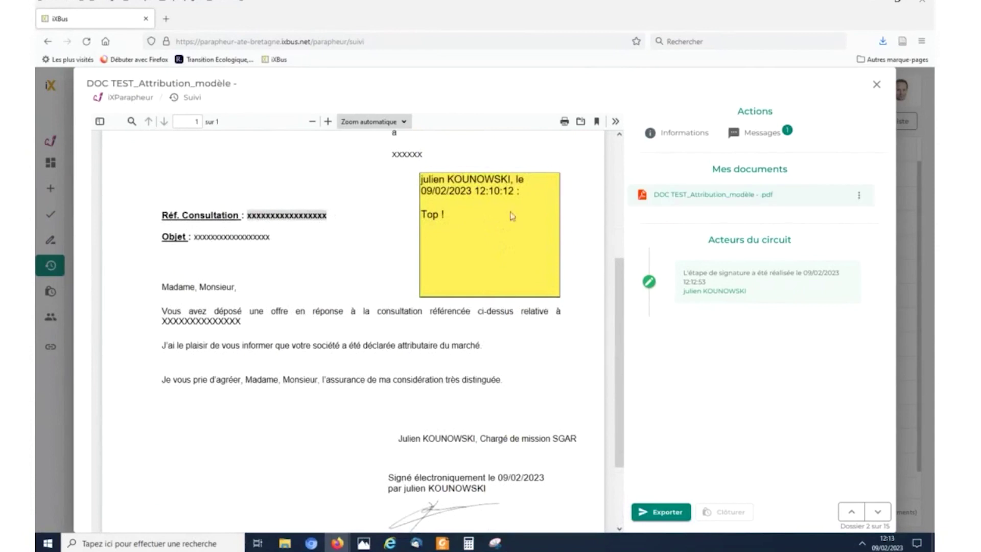
pyautogui.scroll(-2, 472, 271)
pyautogui.scroll(-1, 471, 271)
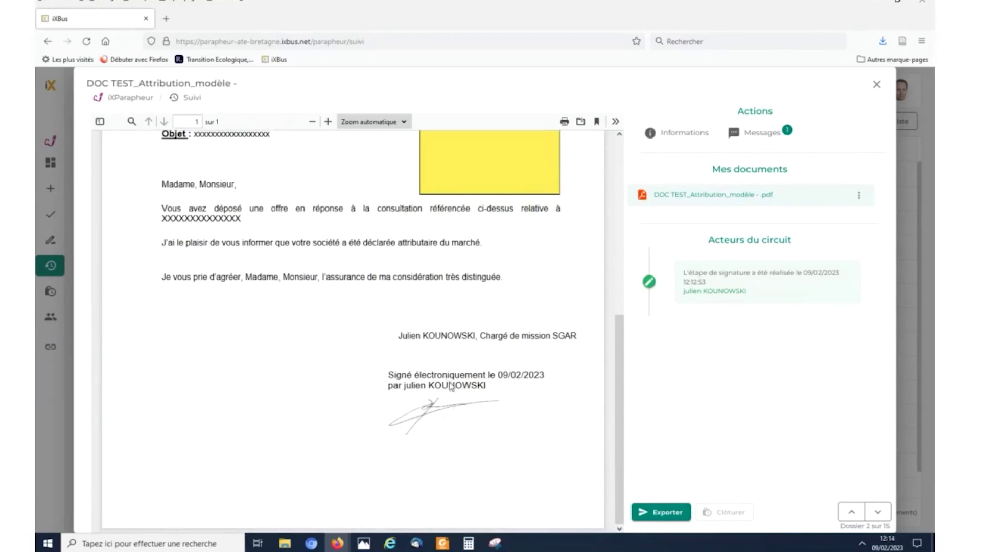
pyautogui.scroll(5, 452, 387)
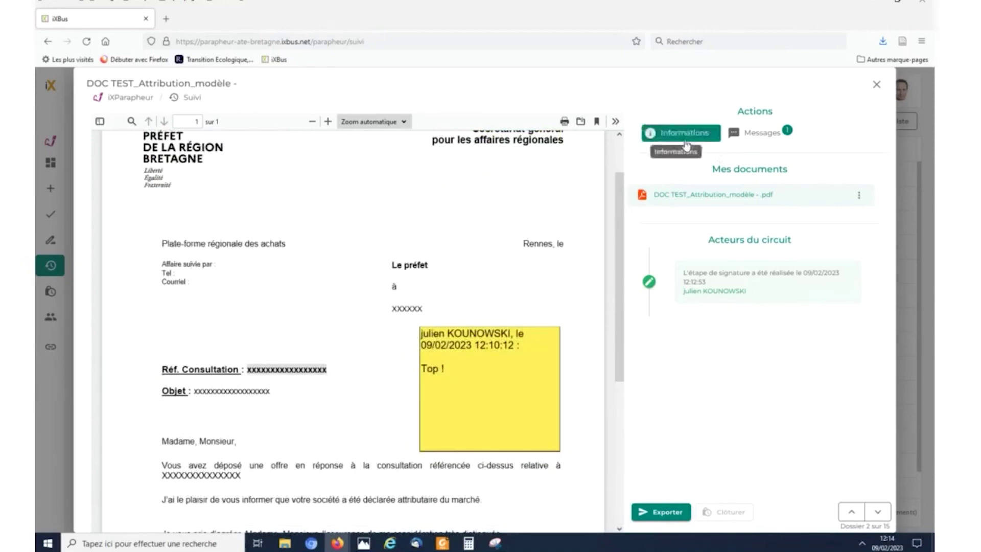
pyautogui.click(685, 142)
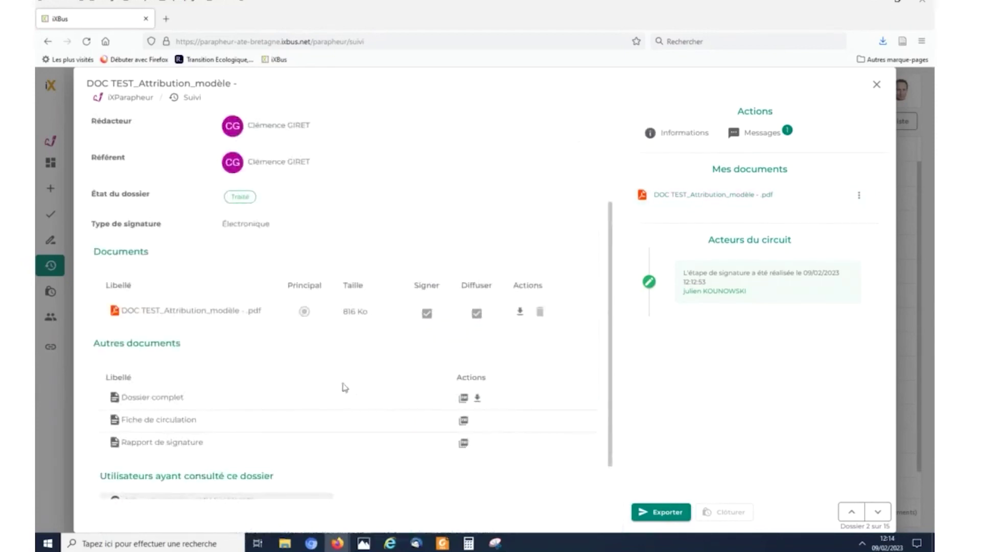